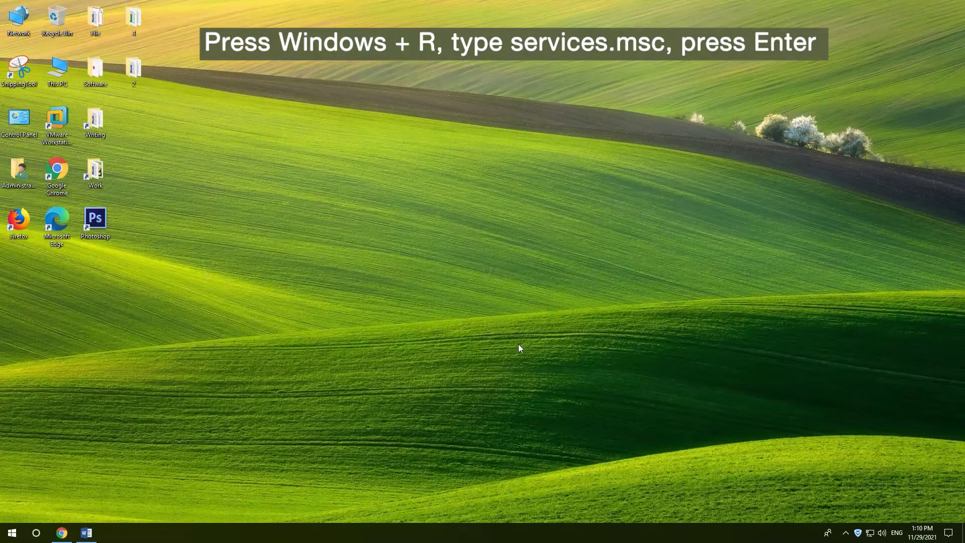
- Launch Services by running services.msc from the Run dialog
key(super+r)
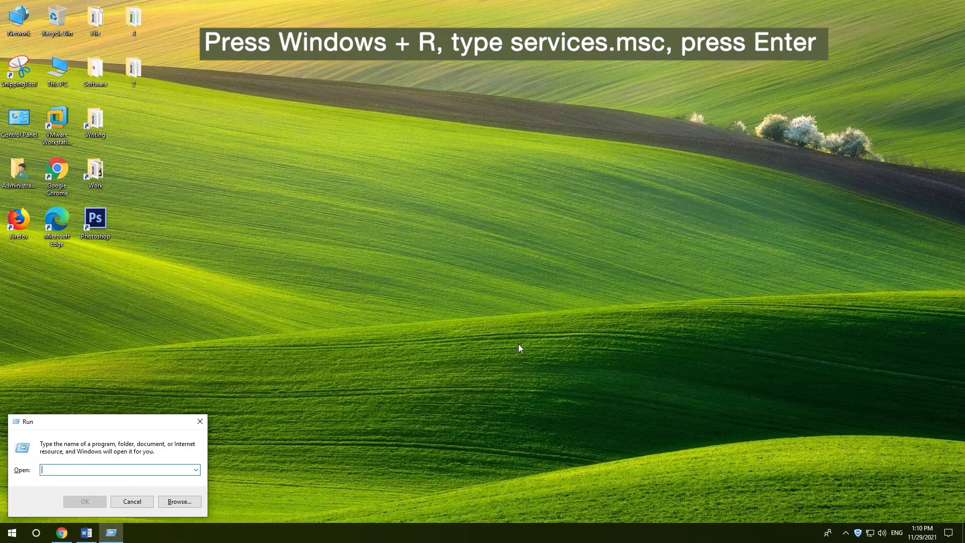
text(services)
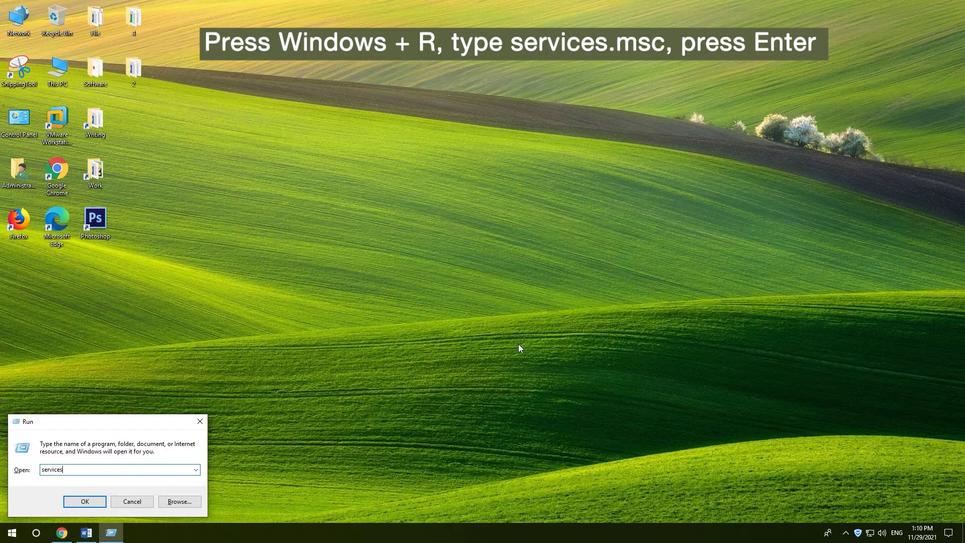
text(.msc)
key(Return)
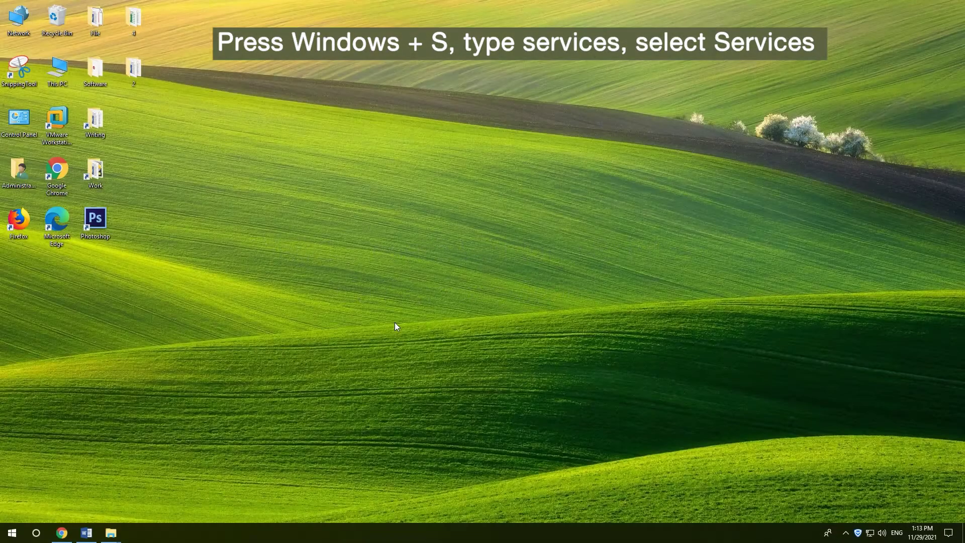
- Search for 'services' in Windows Search and open the Services best match
key(super+s)
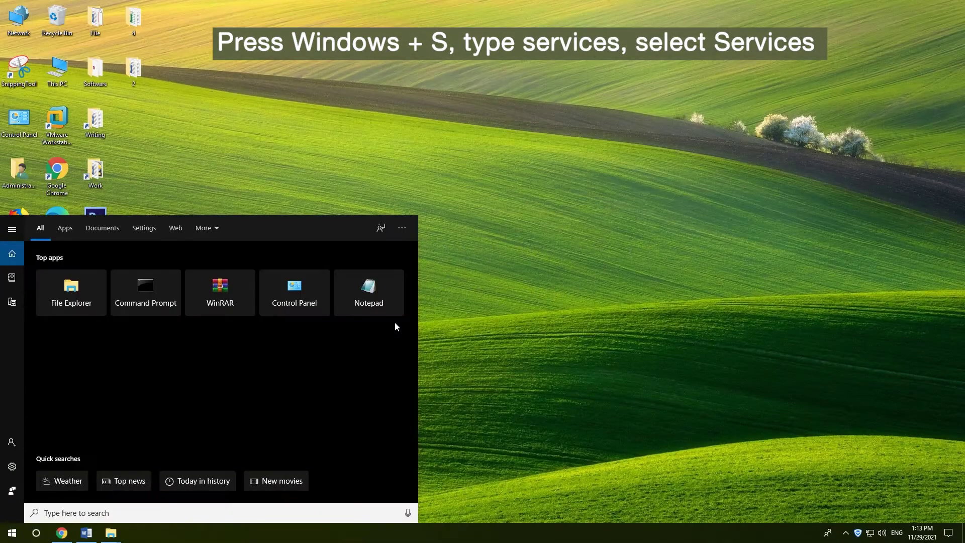
text(services)
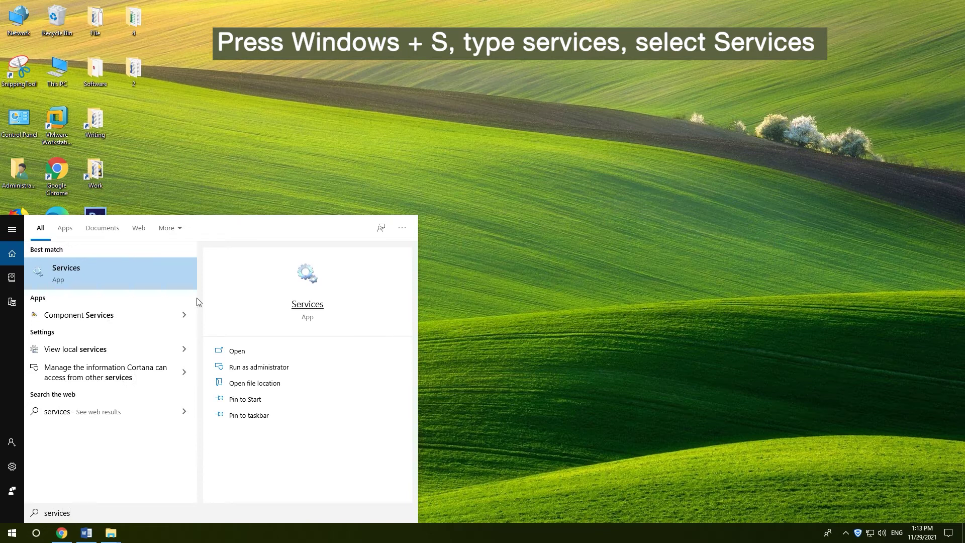
click(103, 272)
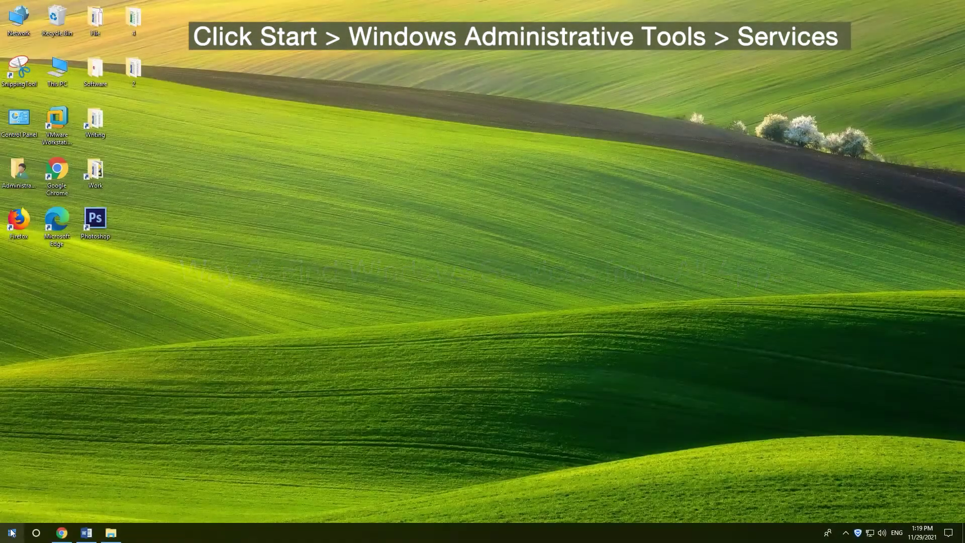
- Open Services from the Start menu's Windows Administrative Tools folder
key(super)
scroll(75, 482, down, 8)
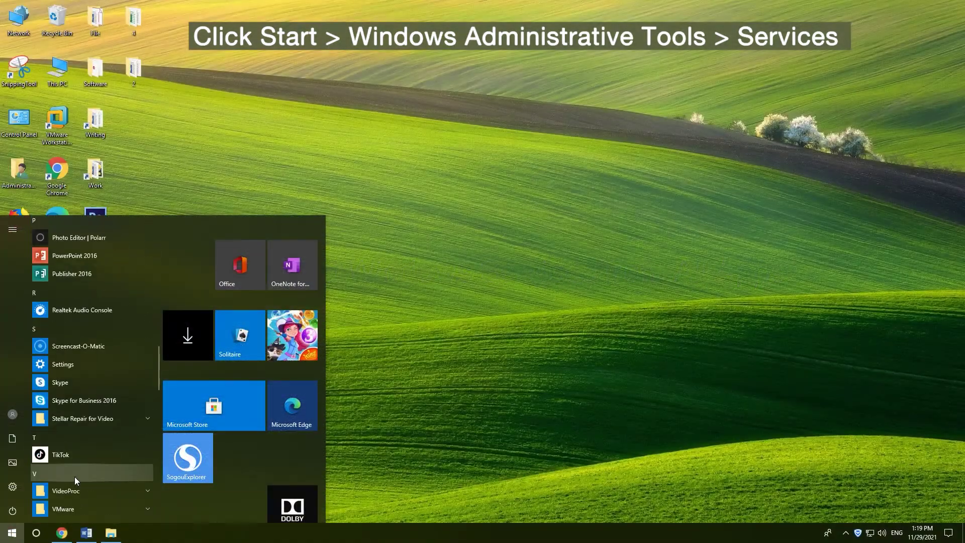
click(104, 428)
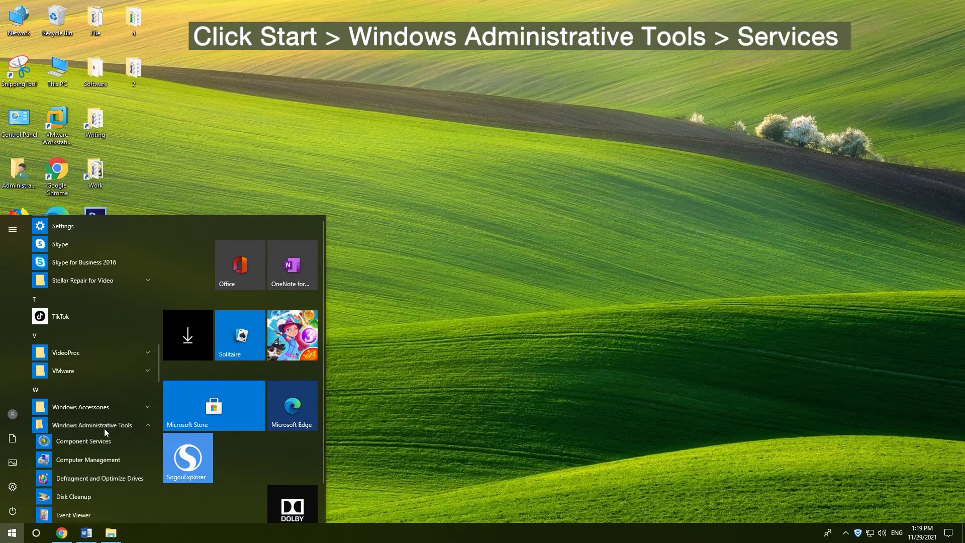
scroll(104, 428, down, 3)
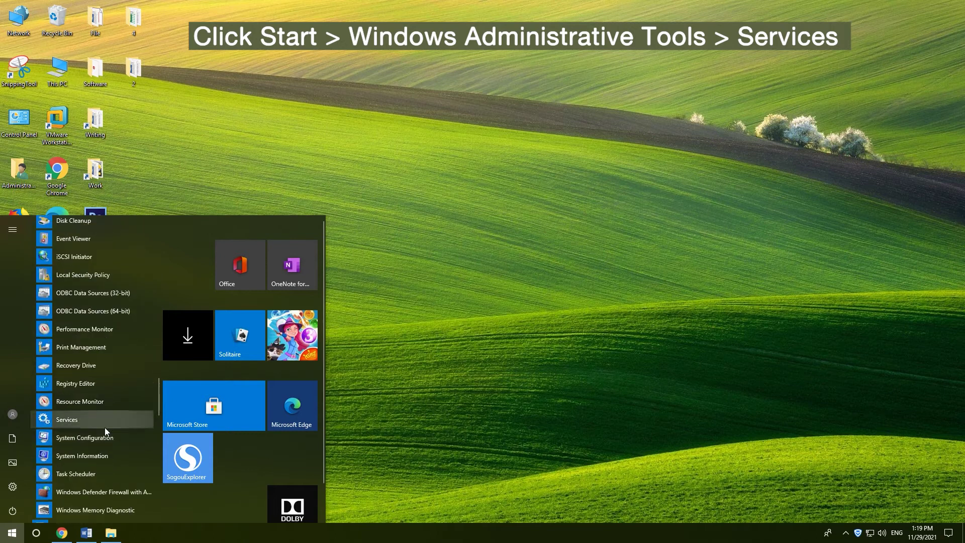
click(106, 425)
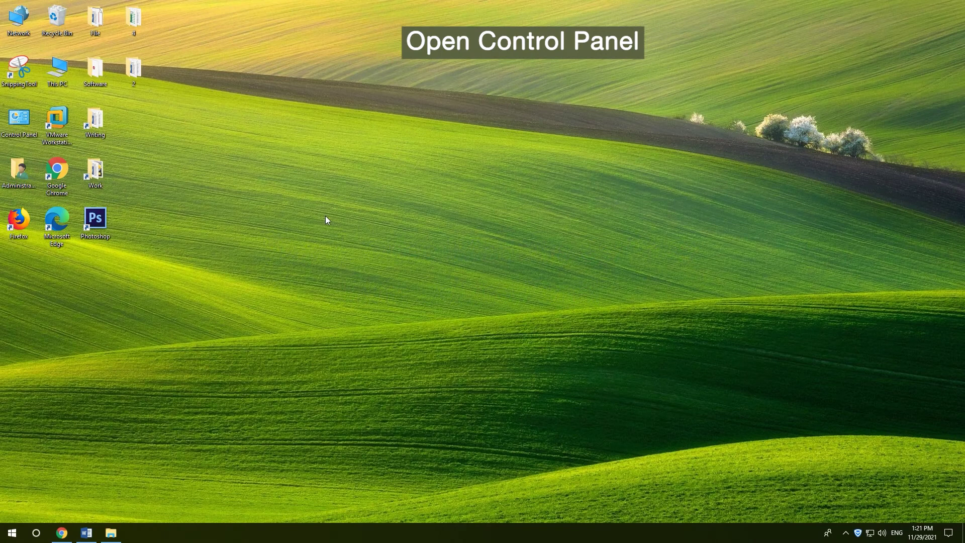
- Open Control Panel and launch Services from System and Security > Administrative Tools
key(super+r)
text(cont)
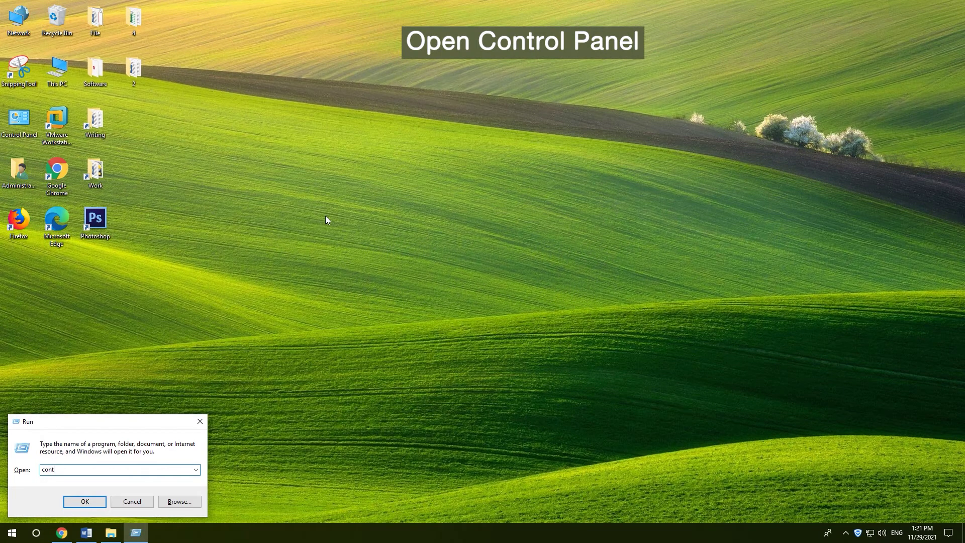
text(rol panel)
key(Return)
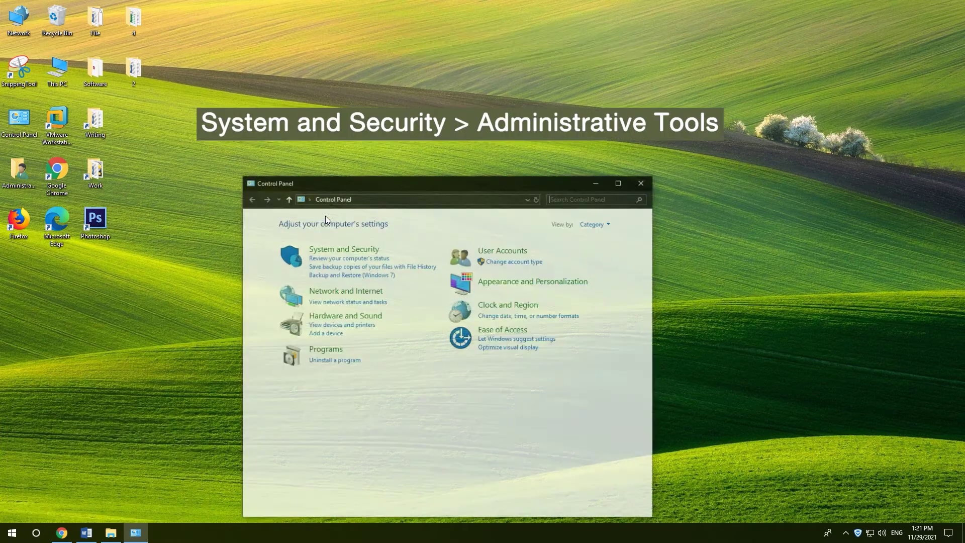
click(342, 248)
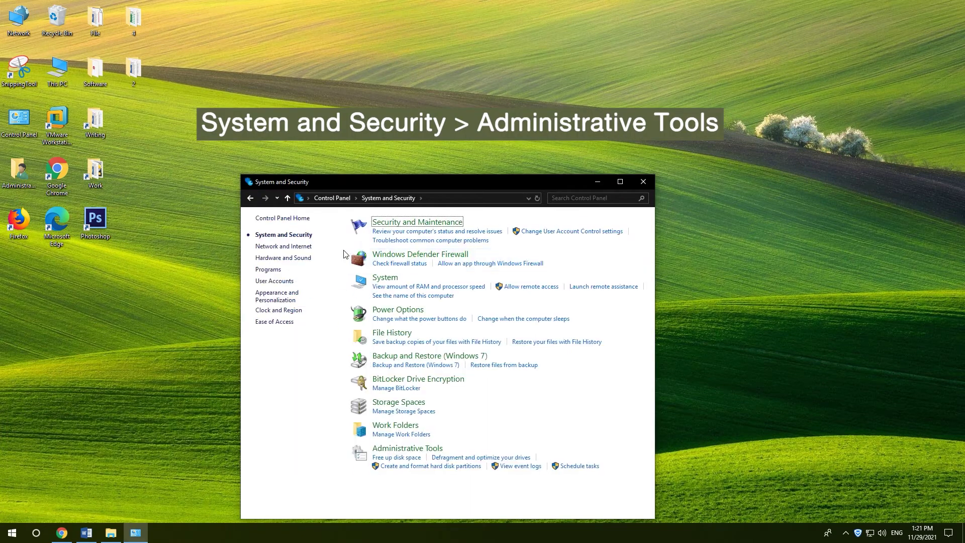
click(435, 449)
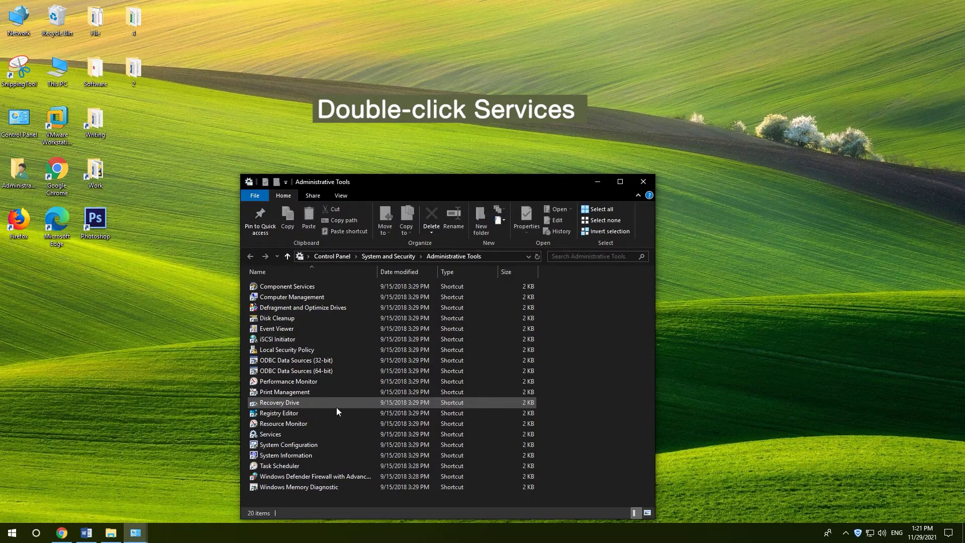
double_click(316, 435)
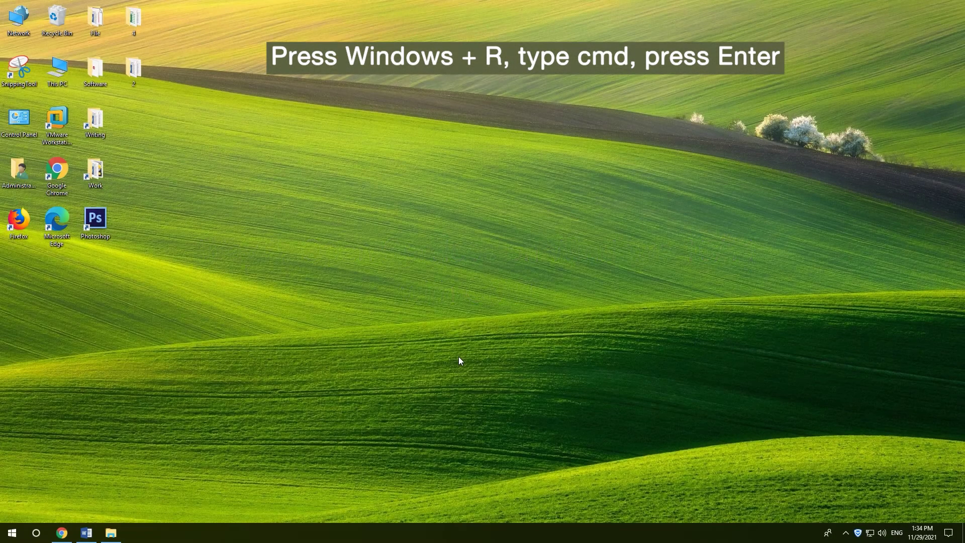
- Start Command Prompt via cmd and run services.msc at the prompt
key(super+r)
text(cmd)
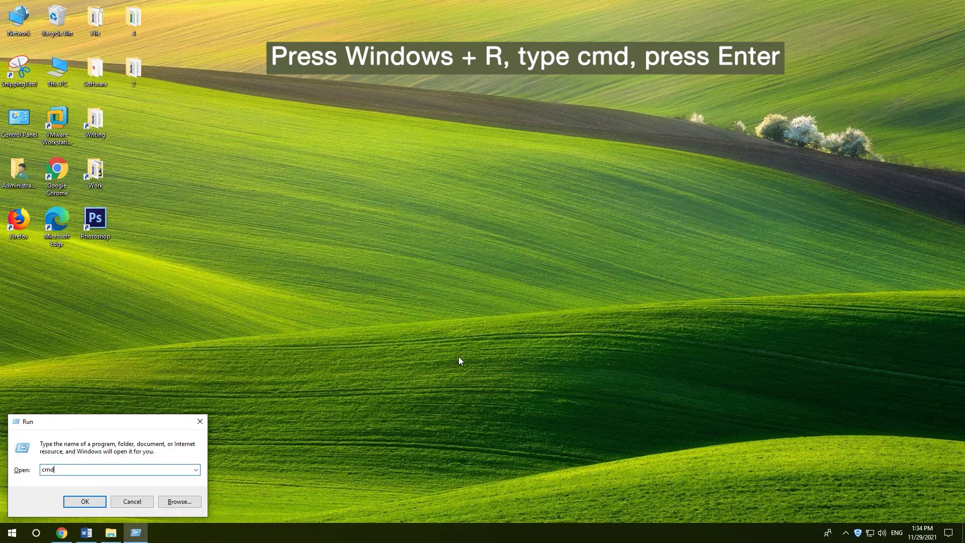
key(Return)
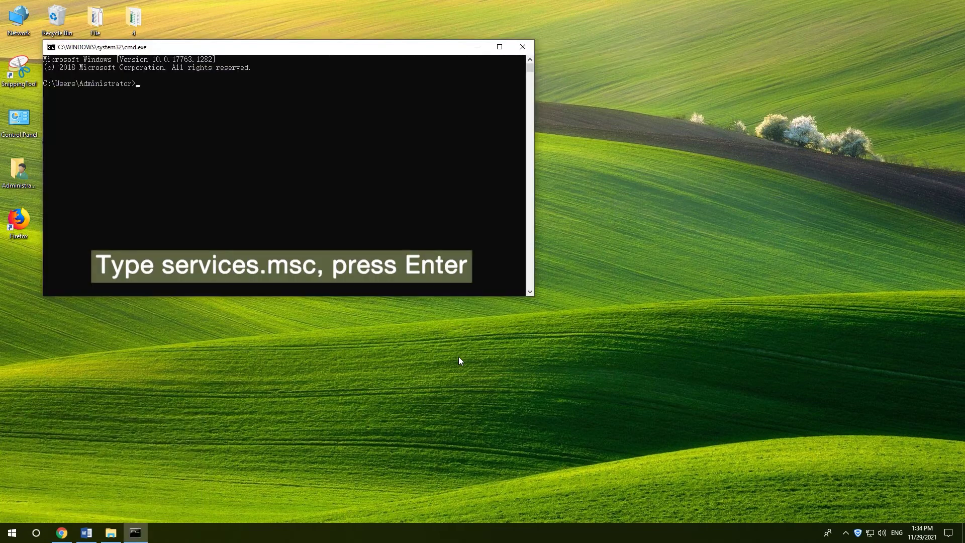
text(services.msc)
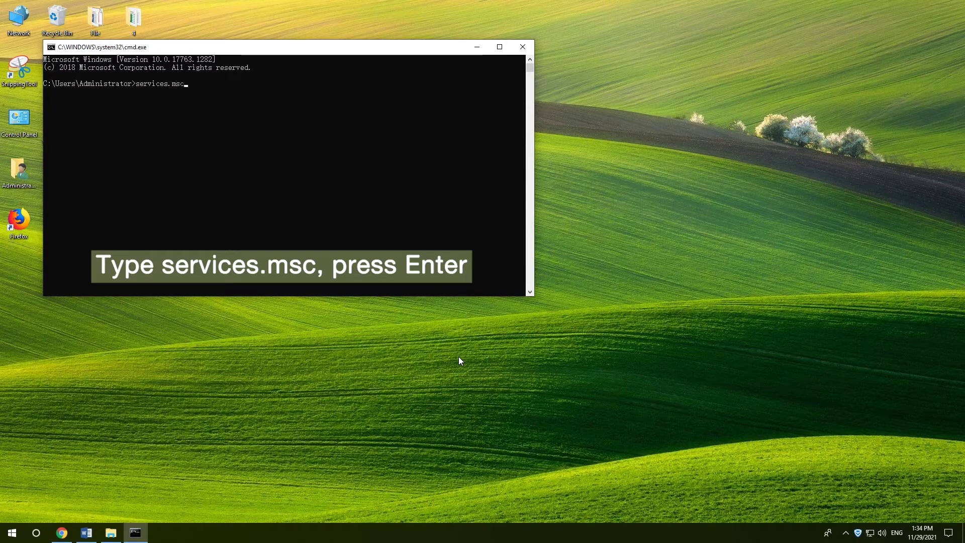
key(Return)
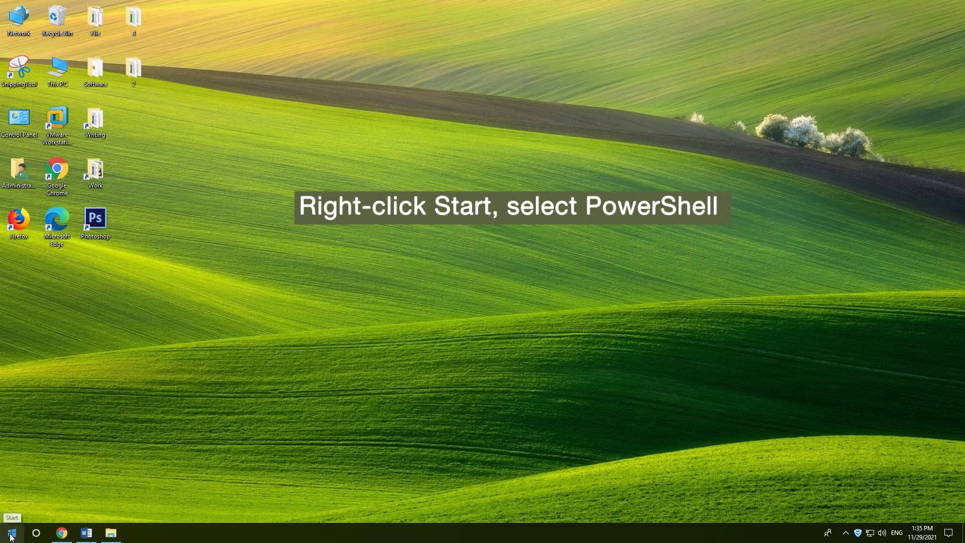
- Open Windows PowerShell from the Start right-click menu and run services.msc
right_click(12, 533)
click(93, 383)
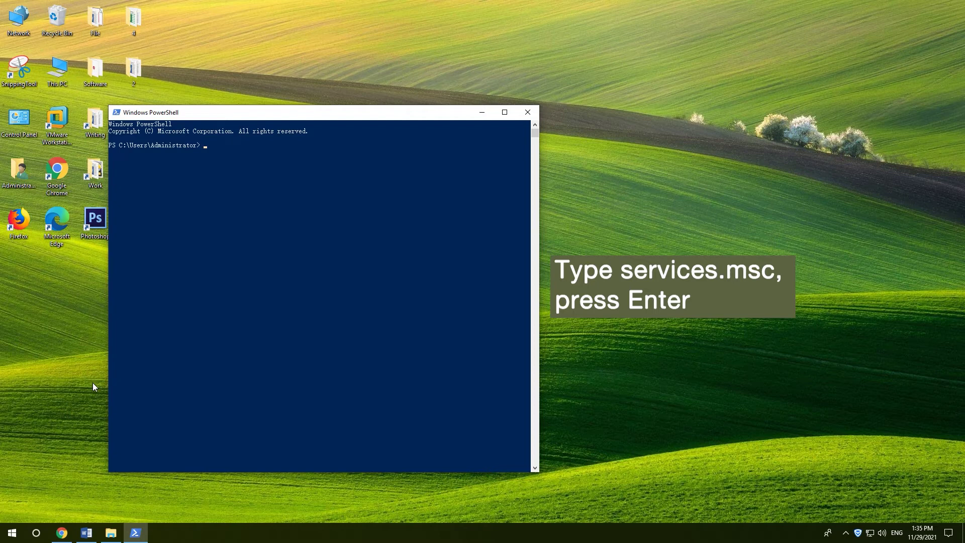
text(services.msc)
key(Return)
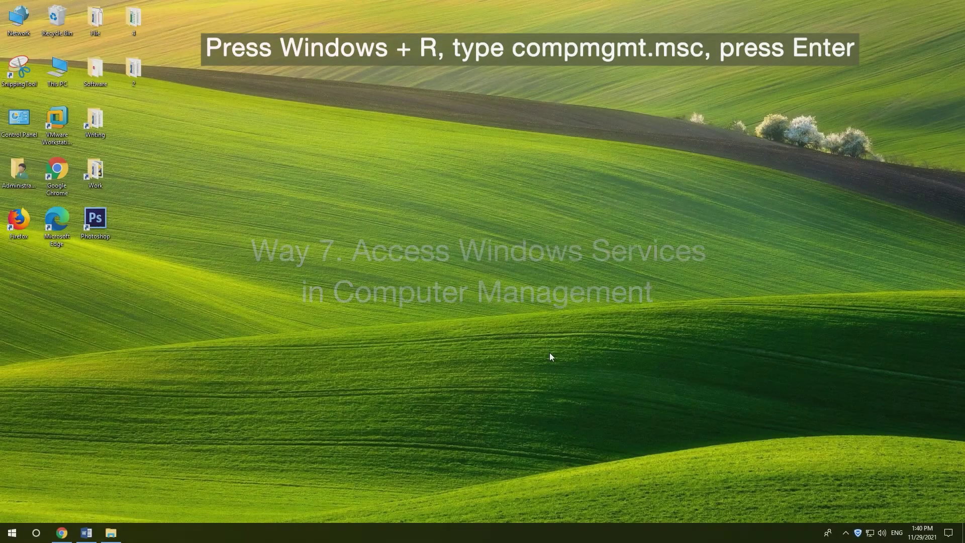
- Run compmgmt.msc and open Services under Services and Applications in Computer Management
key(super+r)
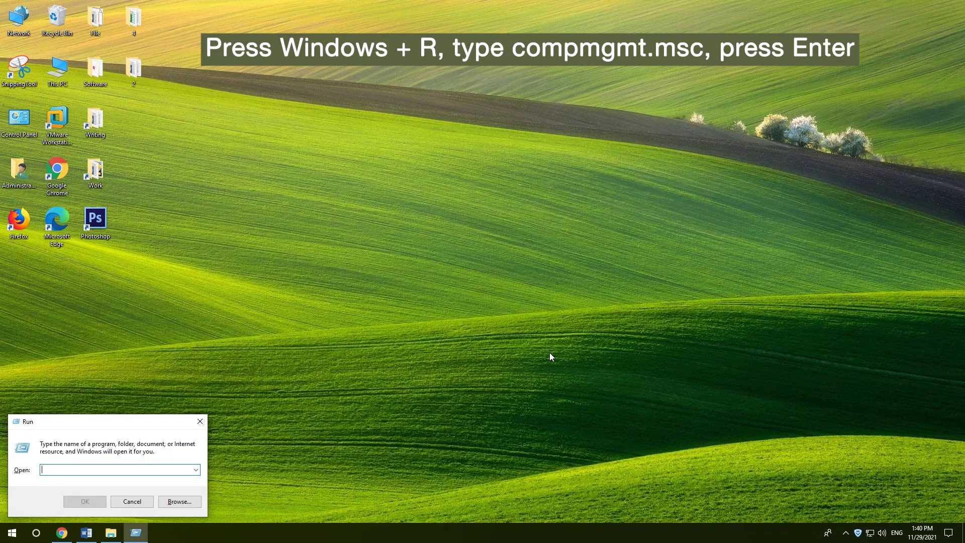
text(comp)
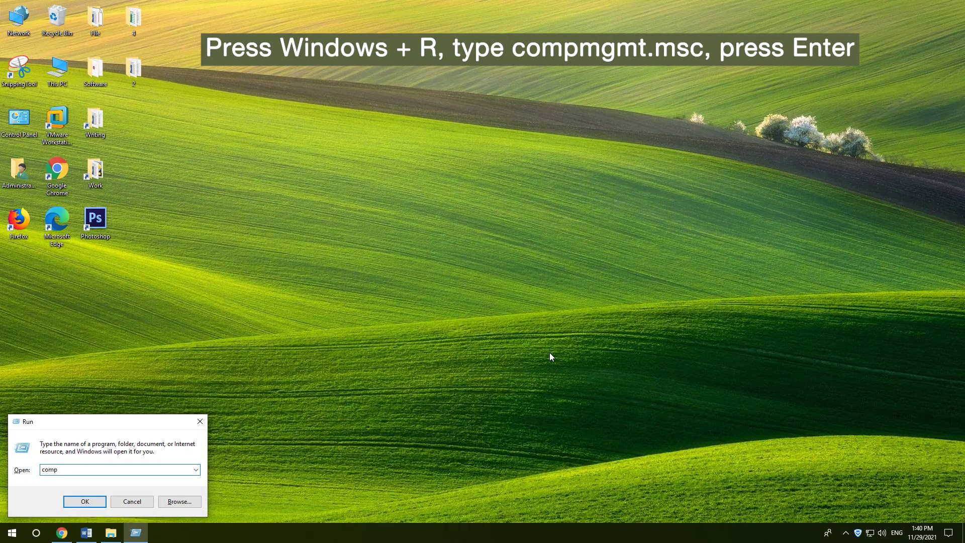
text(mgmt.msc)
key(Return)
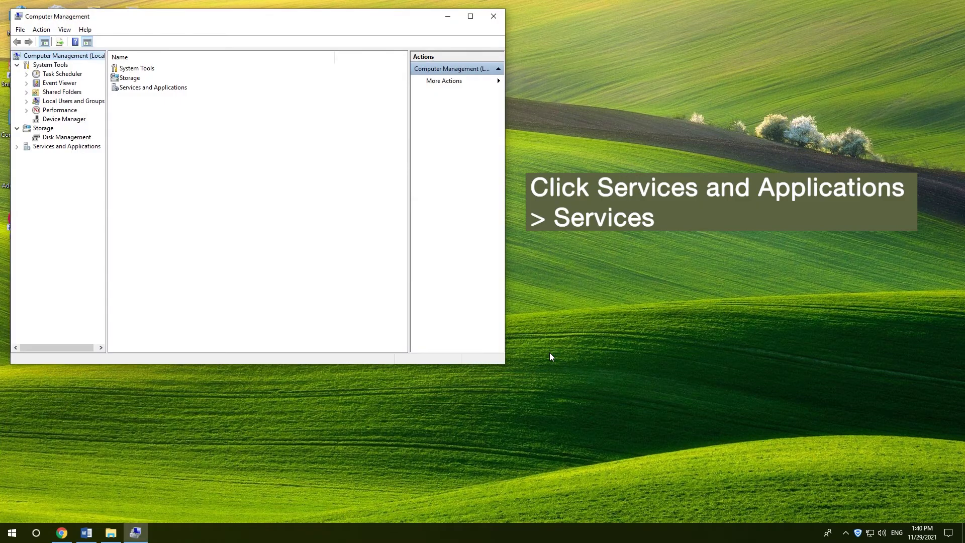
click(18, 147)
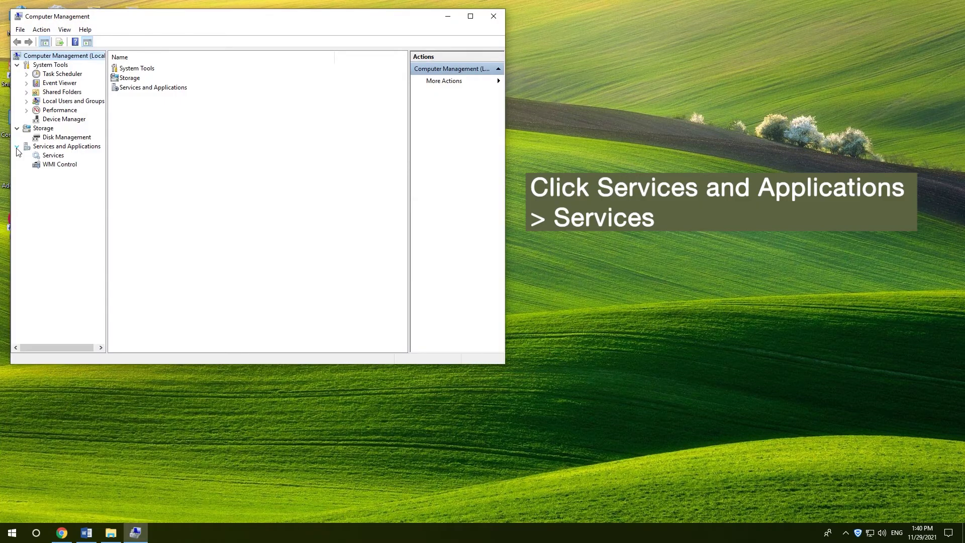
click(55, 157)
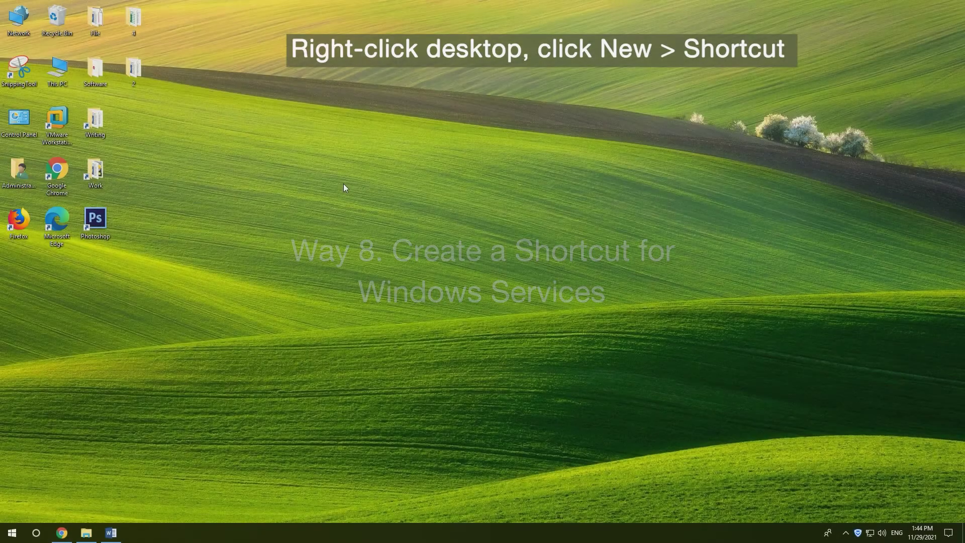
- Create a desktop shortcut targeting services.msc and name it 'Services'
right_click(343, 184)
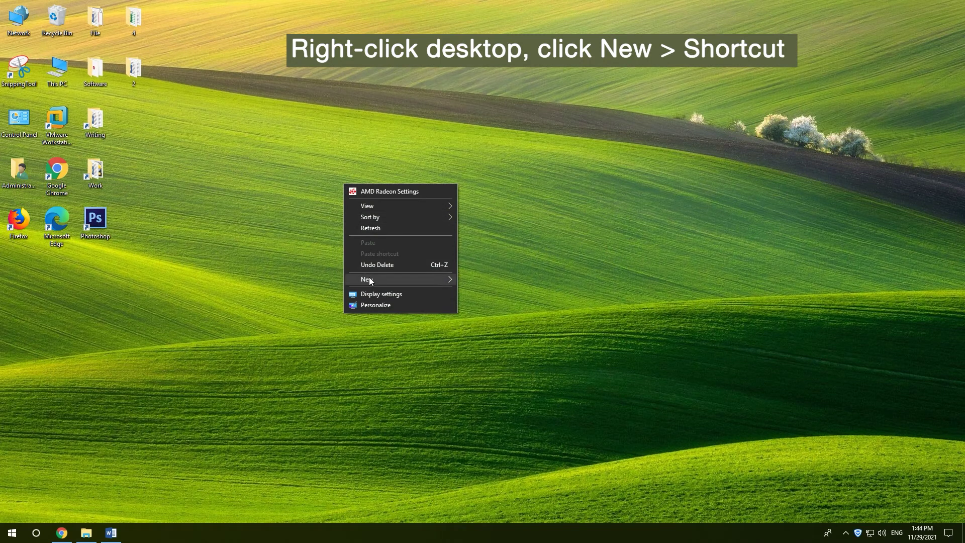
mouse_move(450, 281)
click(483, 292)
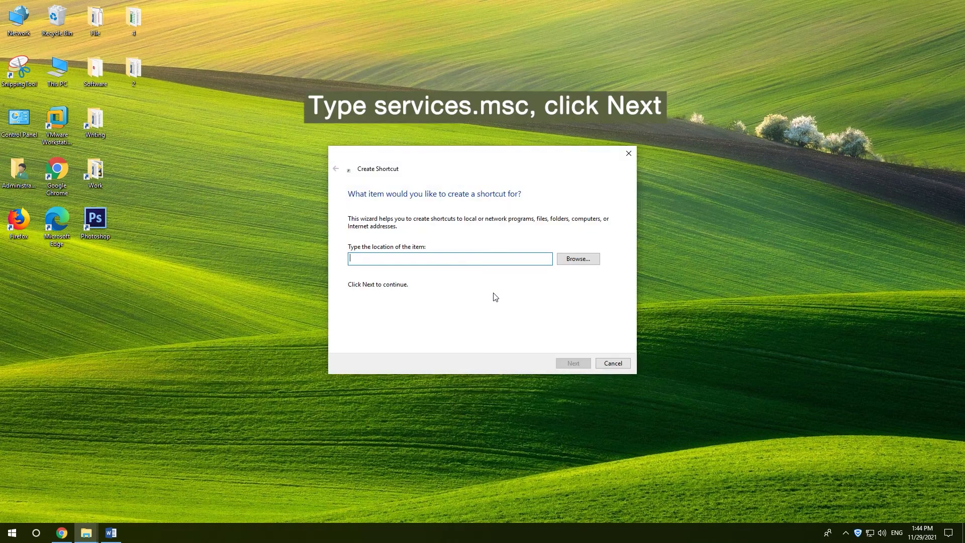
text(services.msc)
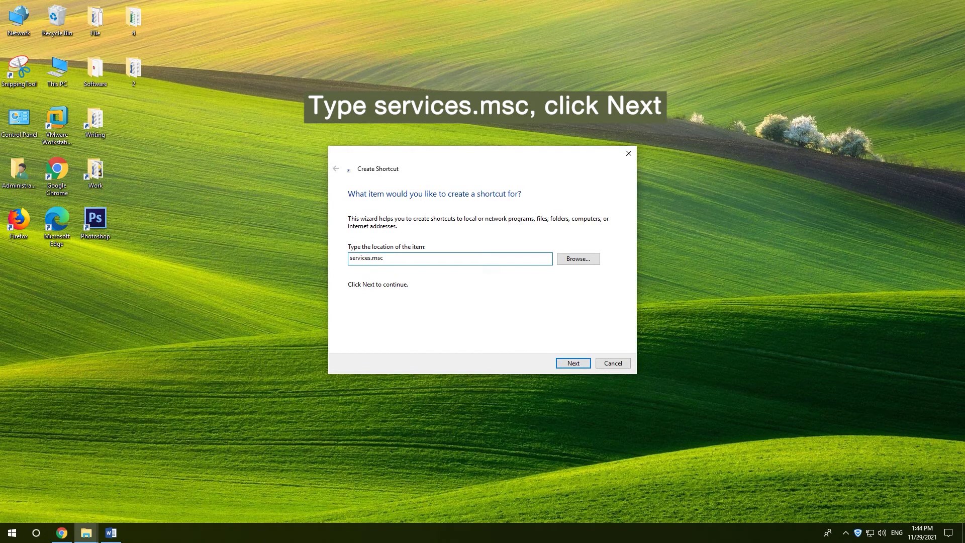
key(Return)
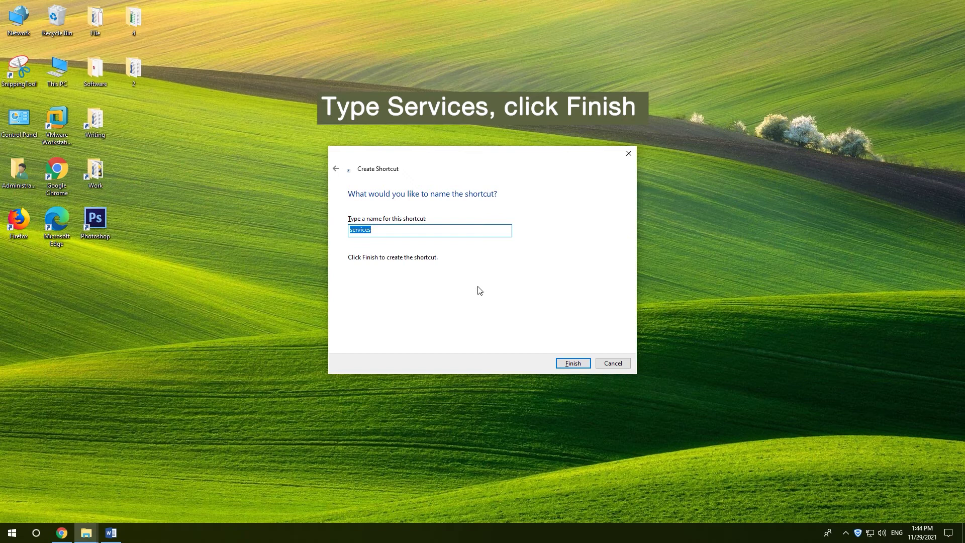
text(Services)
click(573, 364)
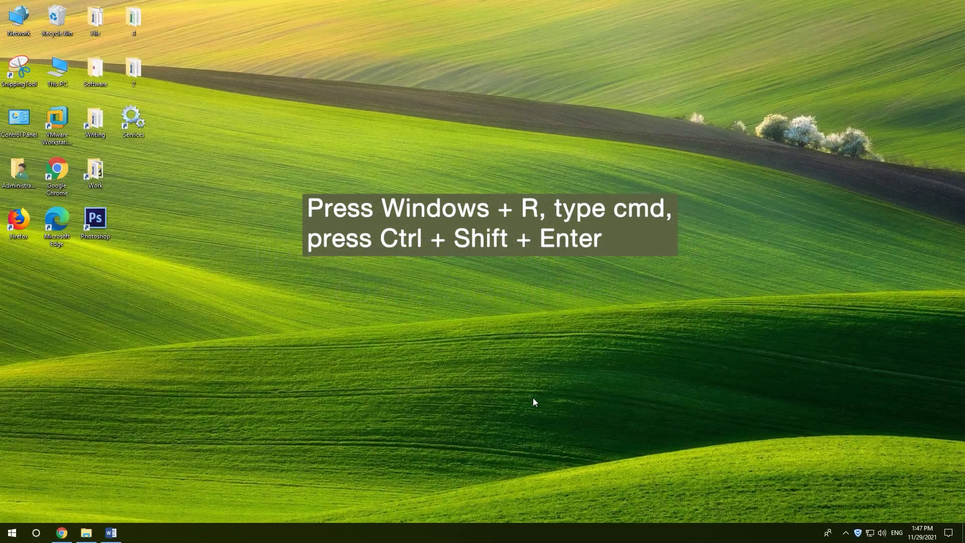
- Run sfc /scannow in a Command Prompt opened with administrator rights
key(super+r)
text(cmd)
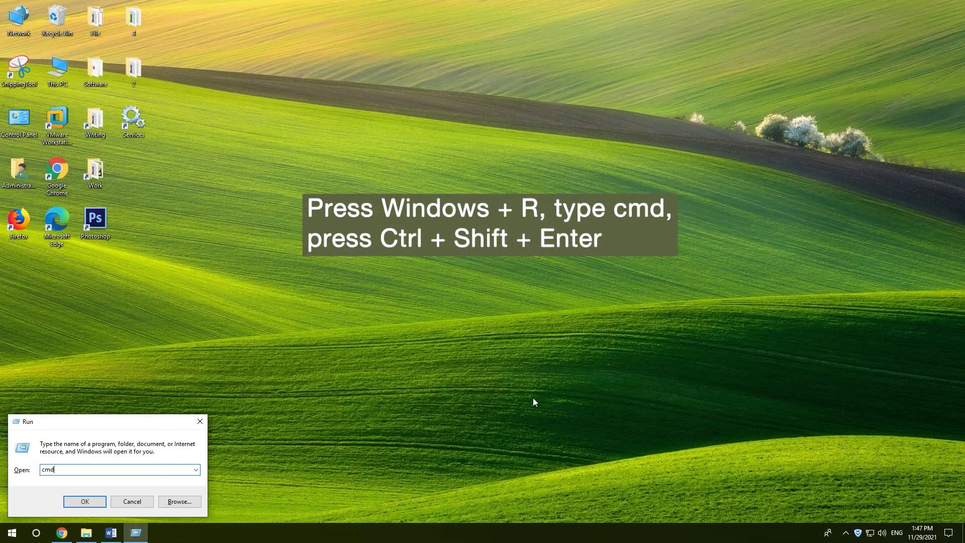
key(ctrl+shift+Return)
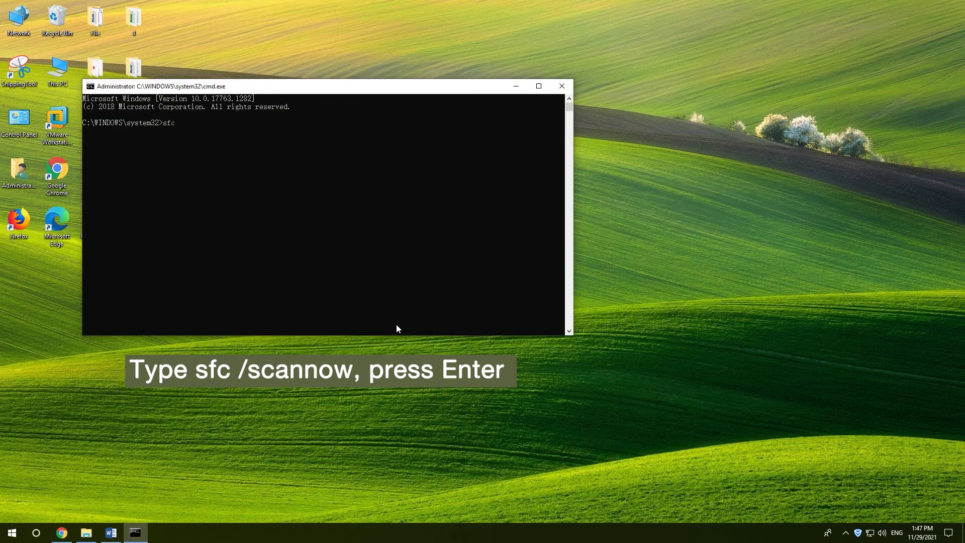
text(sfc /scannow)
key(Return)
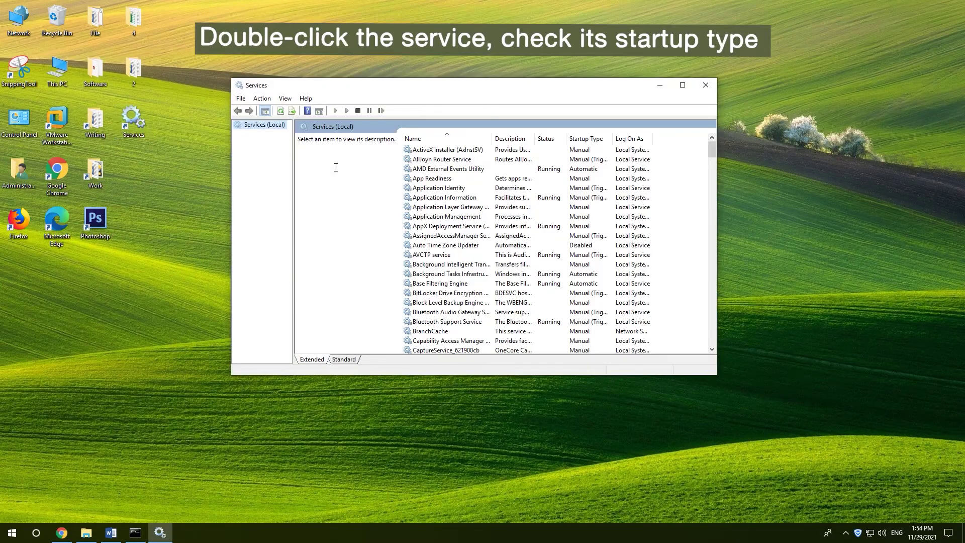
- Open Bluetooth Support Service properties and confirm its startup type is Manual
click(466, 324)
double_click(466, 324)
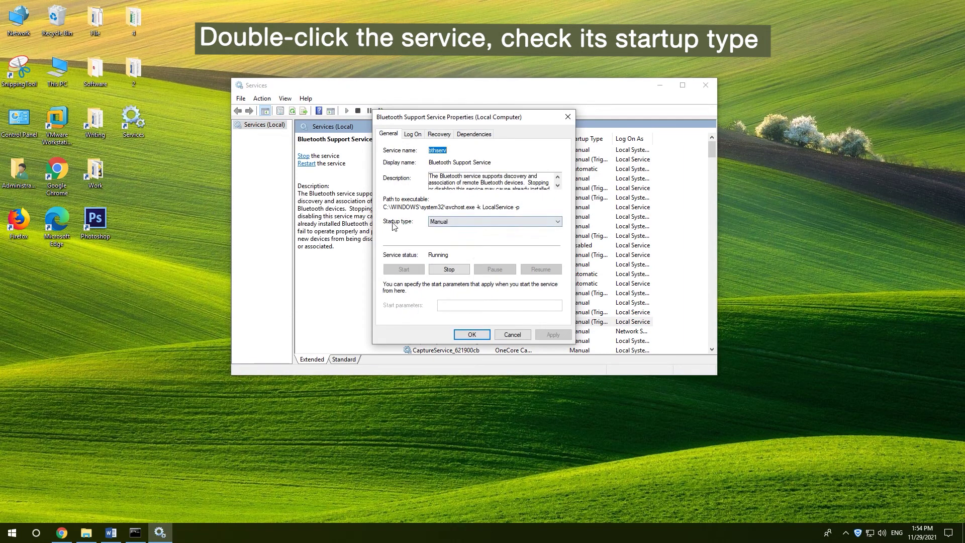
click(544, 224)
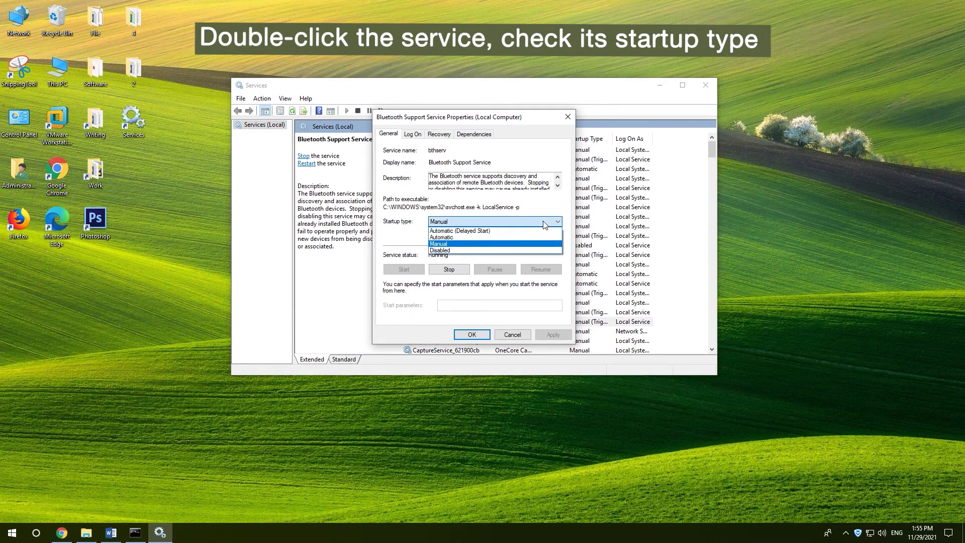
click(543, 224)
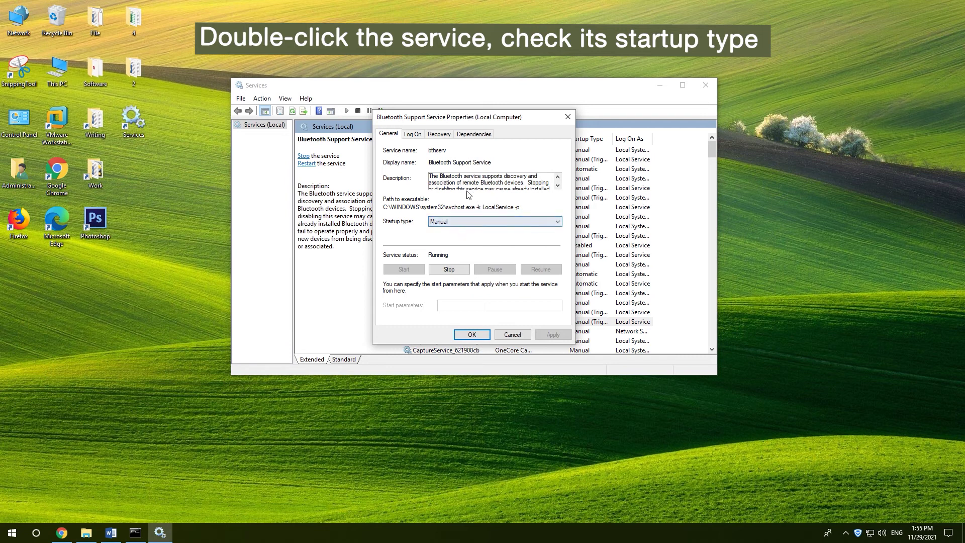